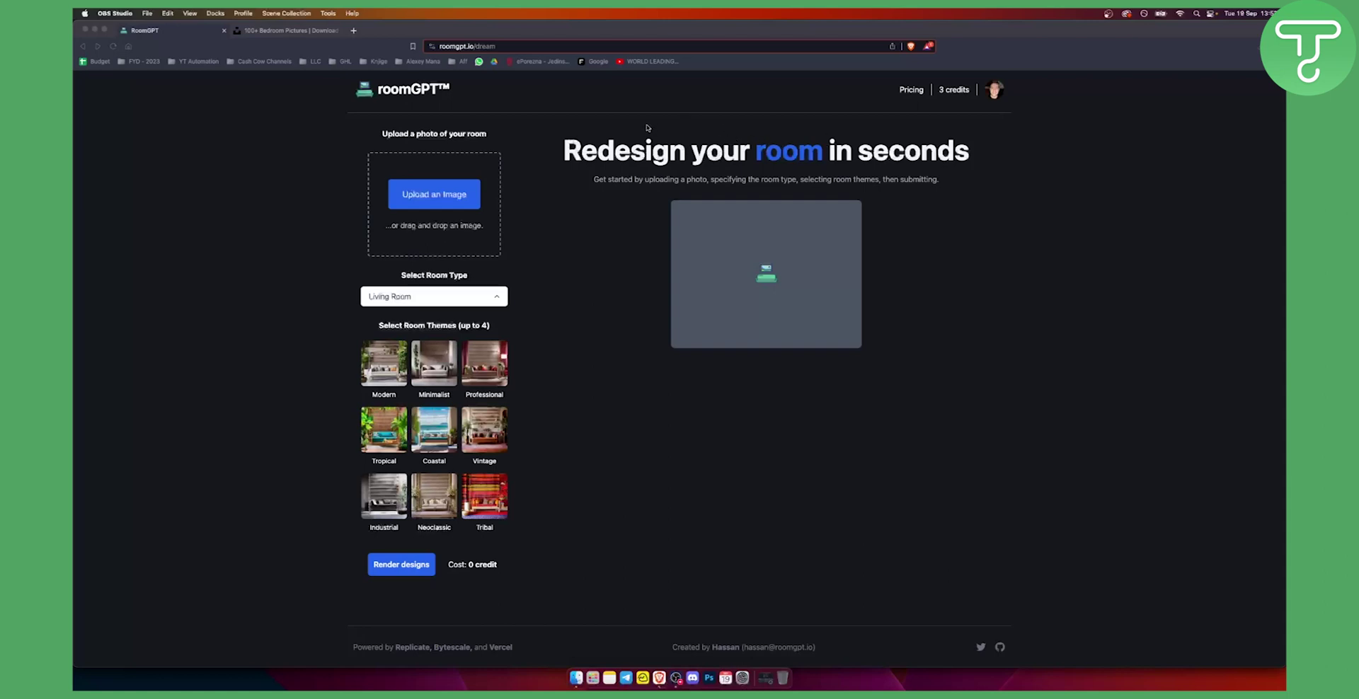
Step: Select the Modern, Minimalist, Professional and Tropical room themes, raising the cost to 4 credits
left_click(952, 95)
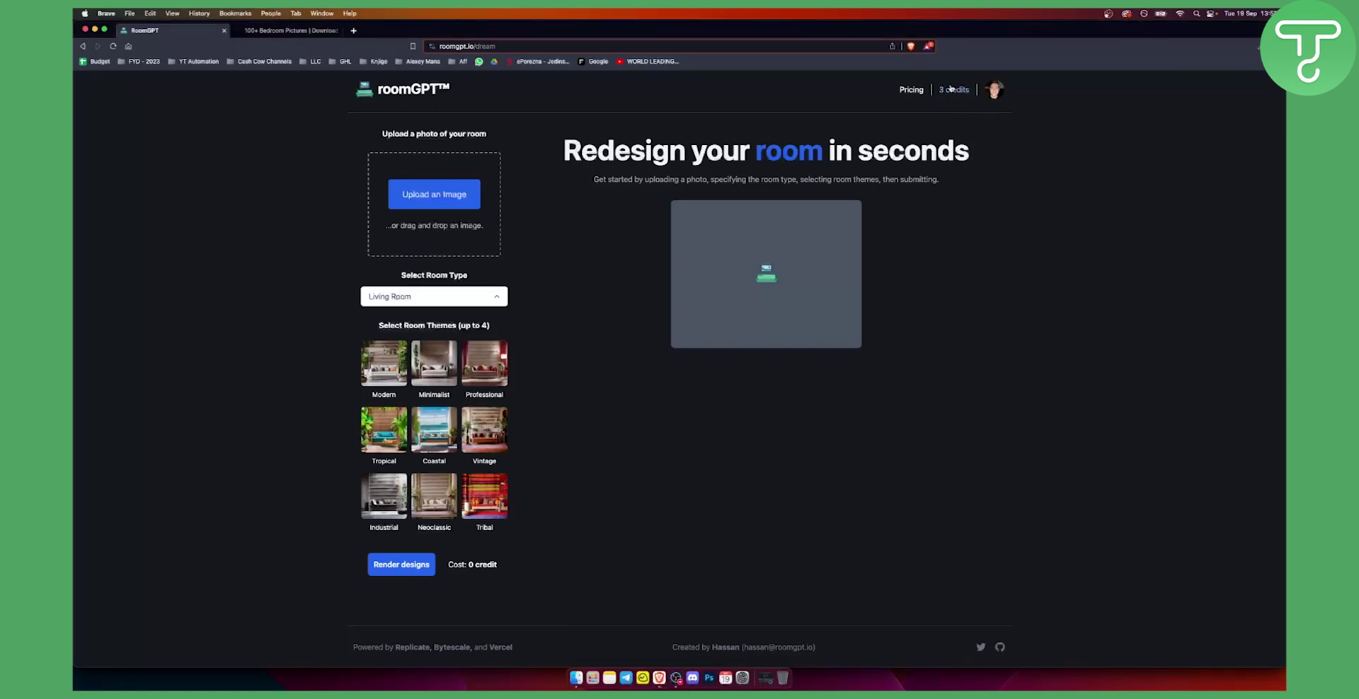
left_click(384, 367)
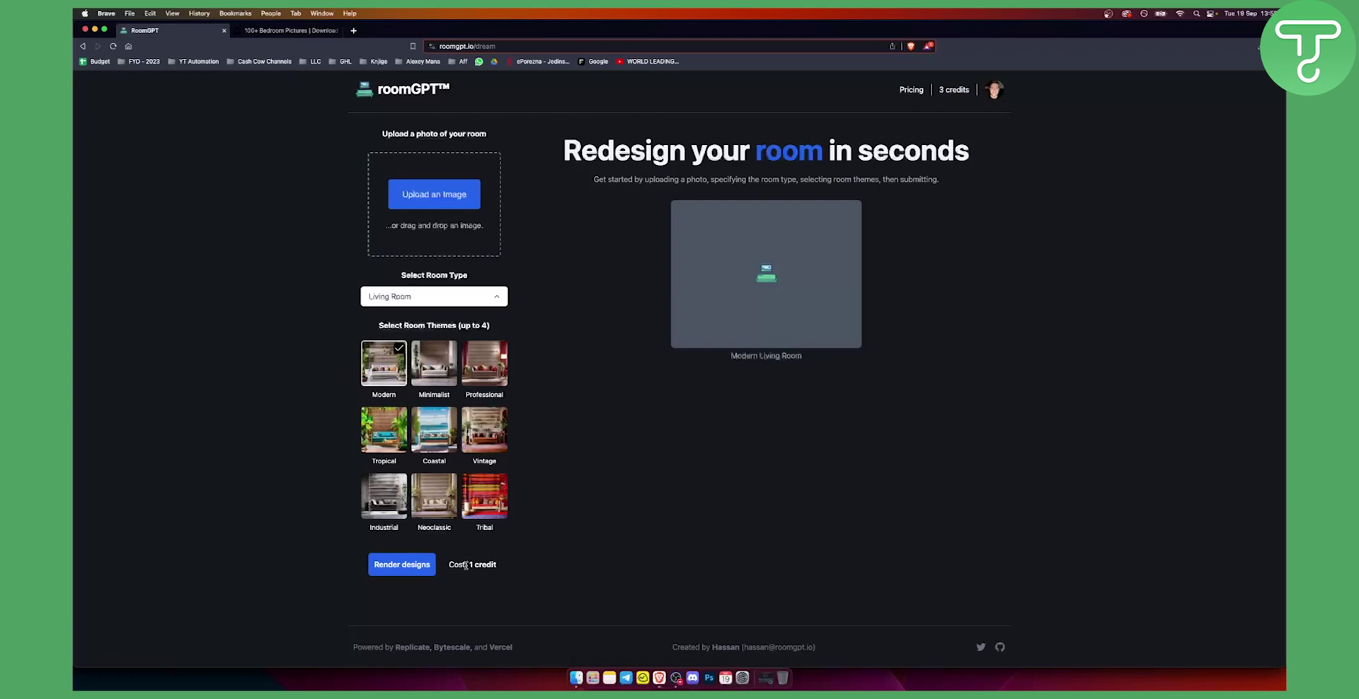
left_click(440, 372)
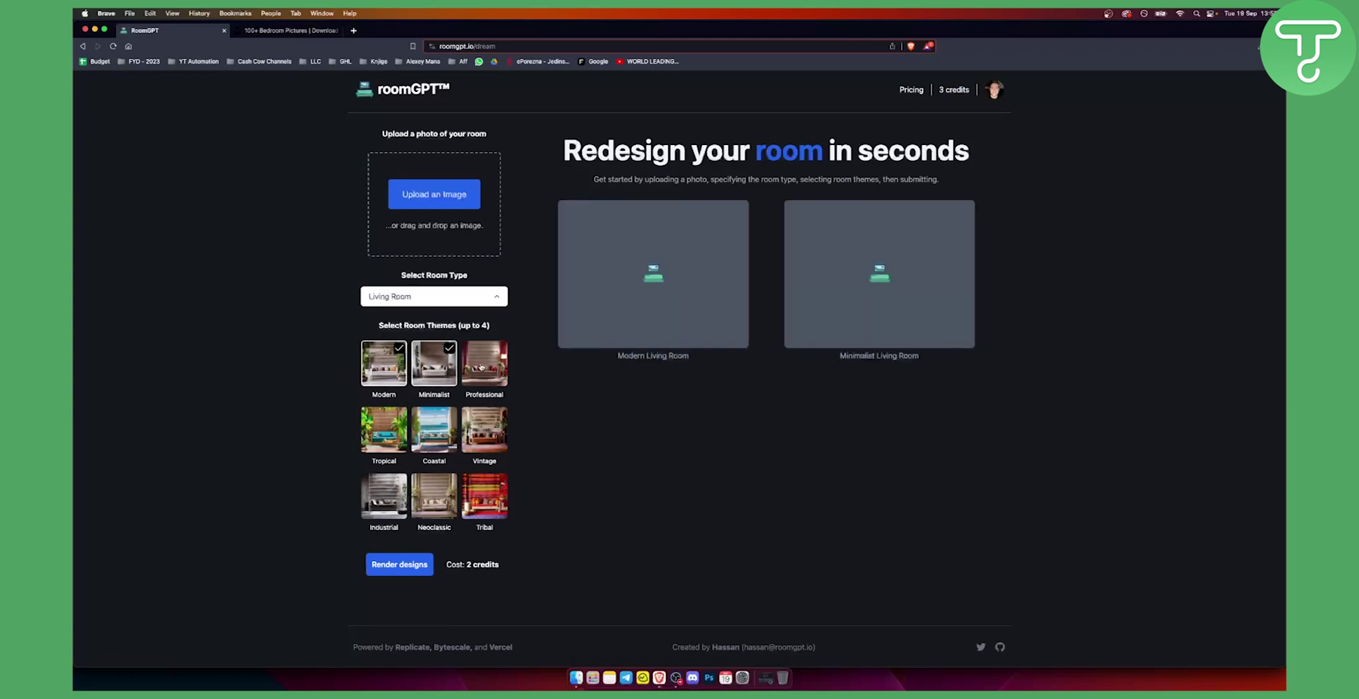
left_click(482, 366)
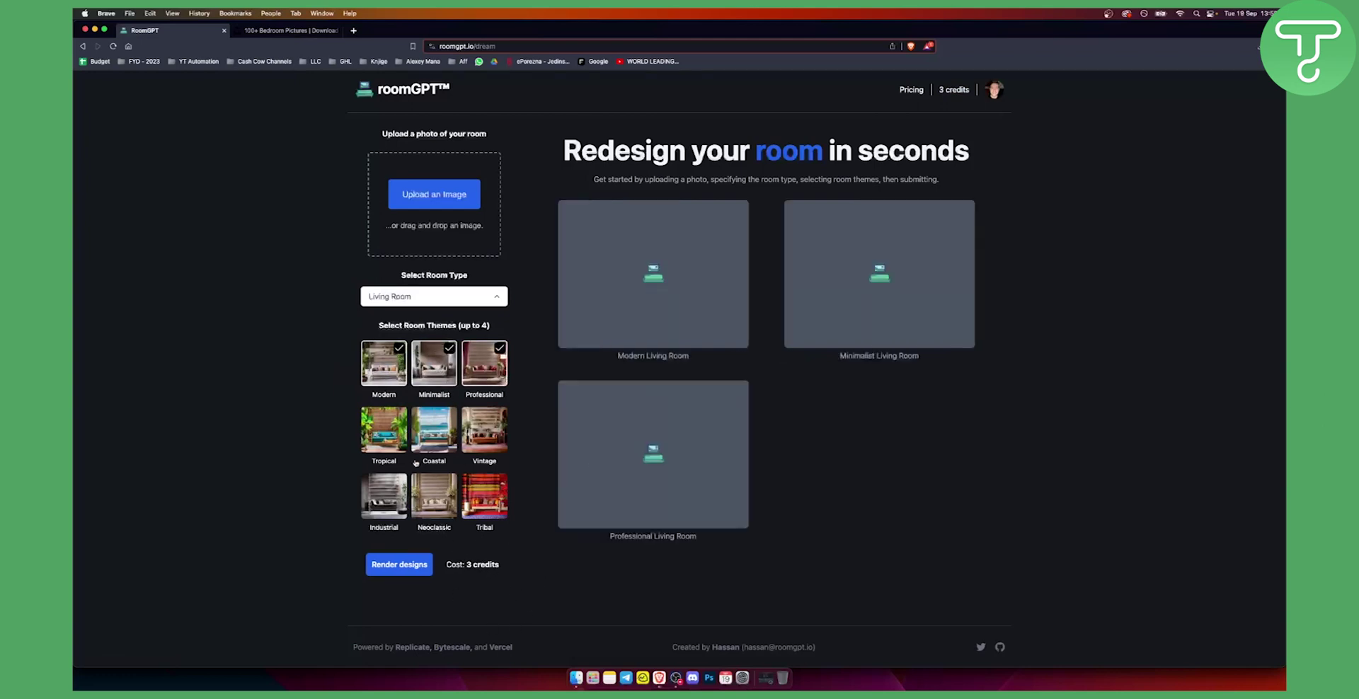
left_click(386, 432)
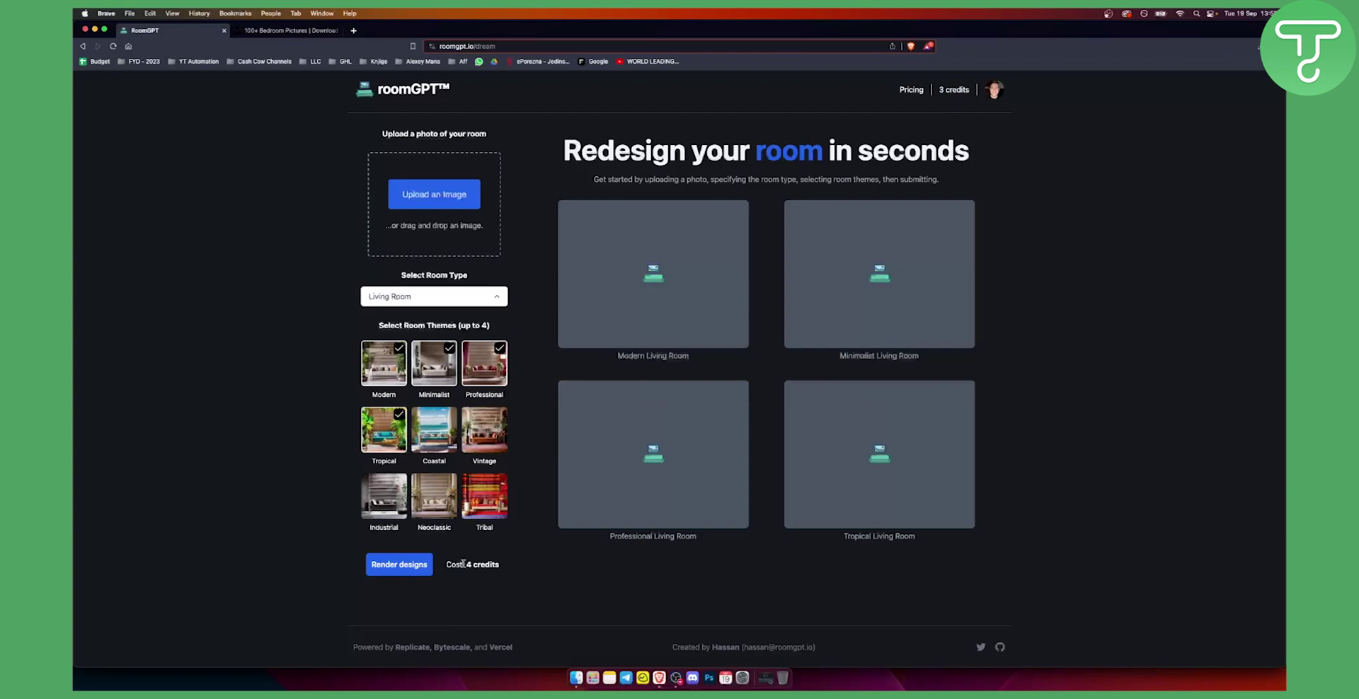
Step: View the Buy RoomGPT Credits pricing page in a new tab, then return to RoomGPT
left_click(912, 90, "super")
left_click(272, 32)
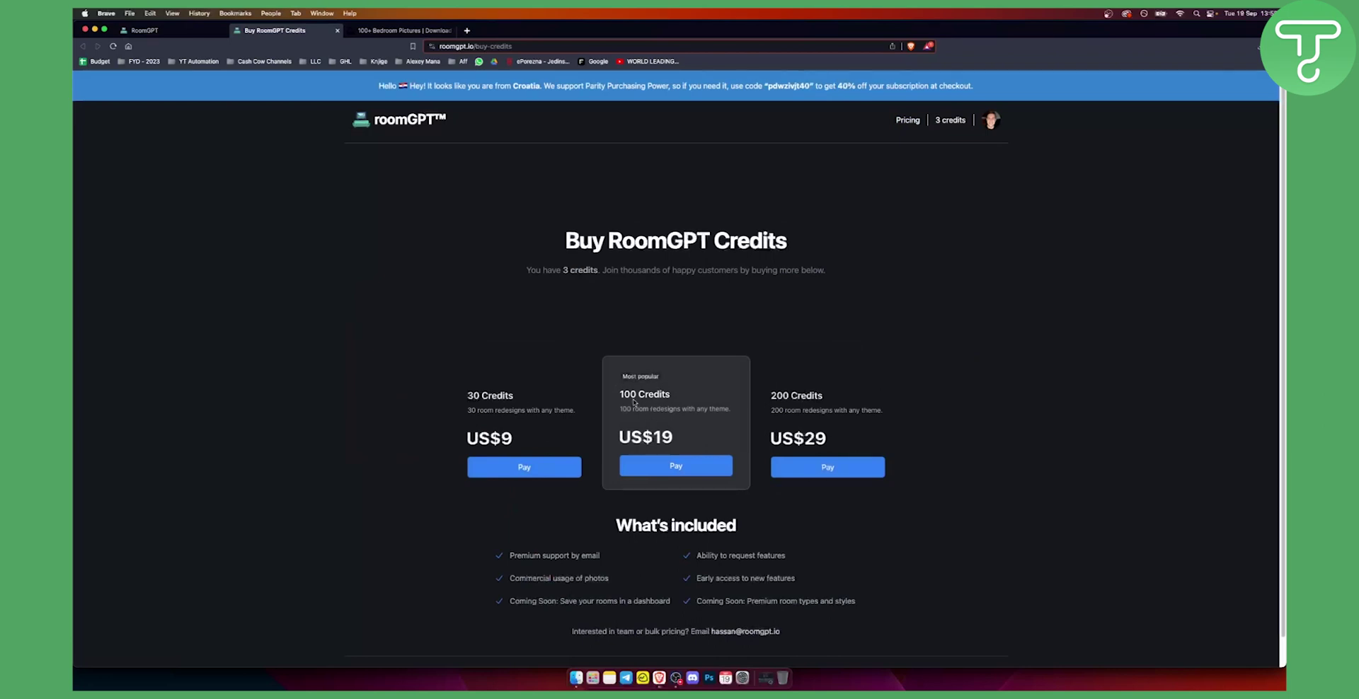
left_click(213, 30)
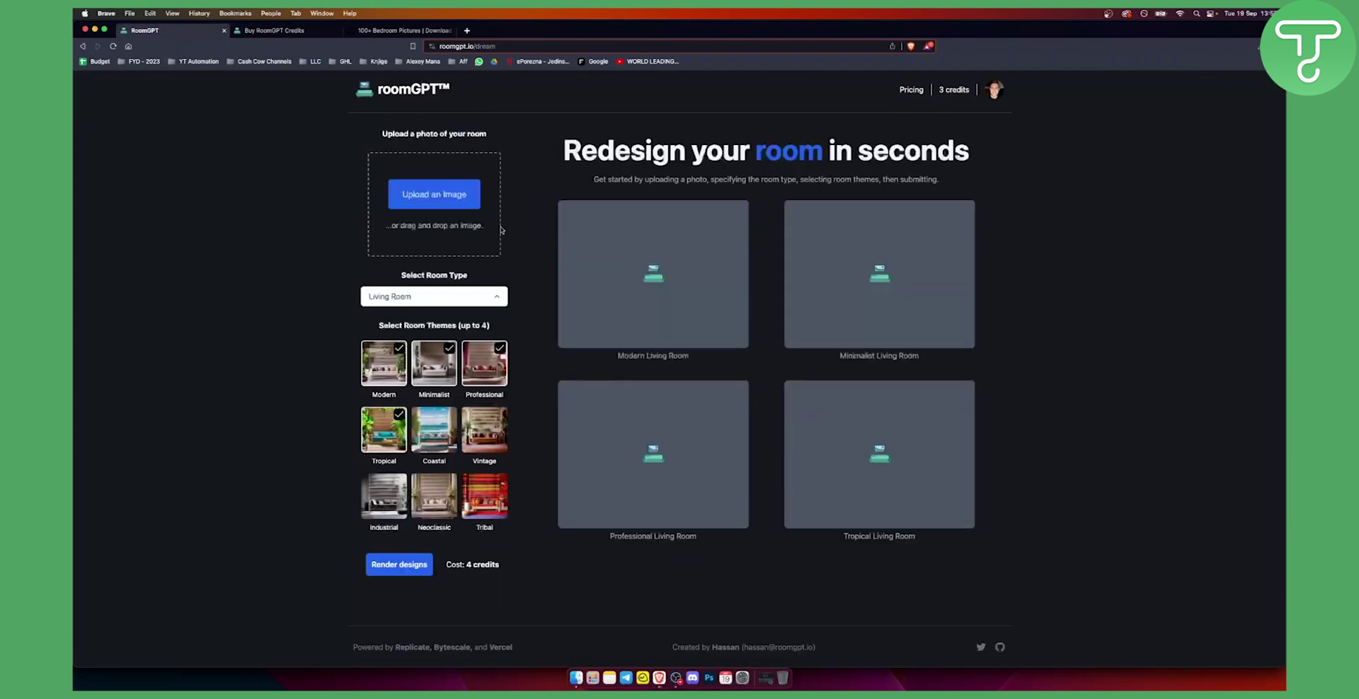
Step: Deselect the Tropical, Modern, Minimalist and Professional themes so the cost drops to 0 credits
left_click(383, 432)
left_click(383, 362)
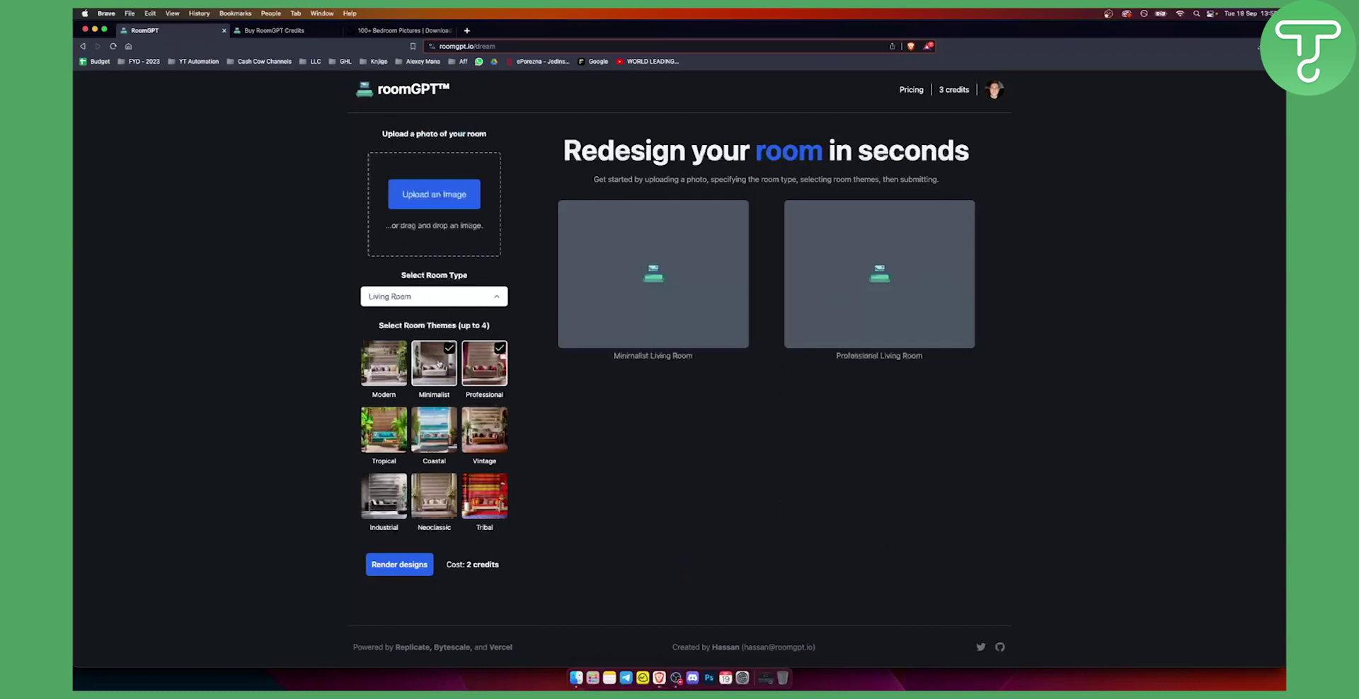
left_click(434, 362)
left_click(484, 362)
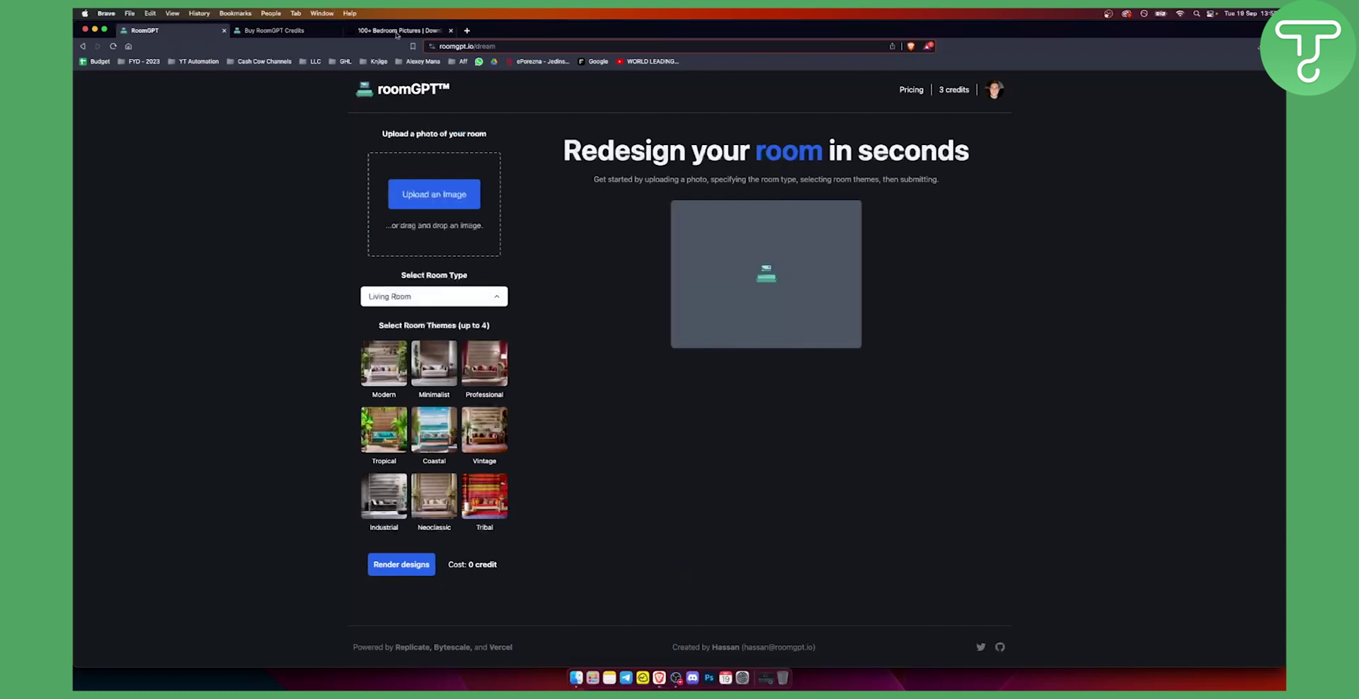
Step: Browse the Unsplash bedroom results and preview the dim Unsplash+ bedroom photo
left_click(397, 31)
scroll(904, 304, "up", 4)
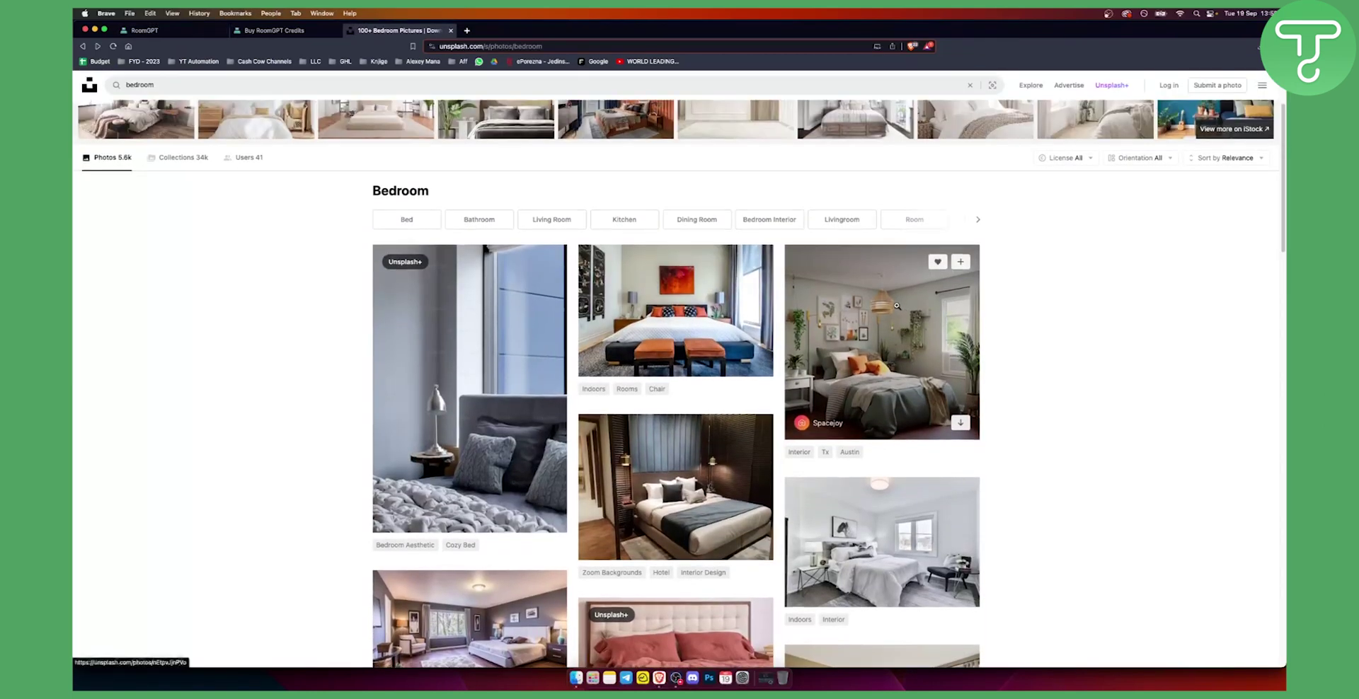
scroll(410, 411, "down", 6)
scroll(409, 410, "down", 5)
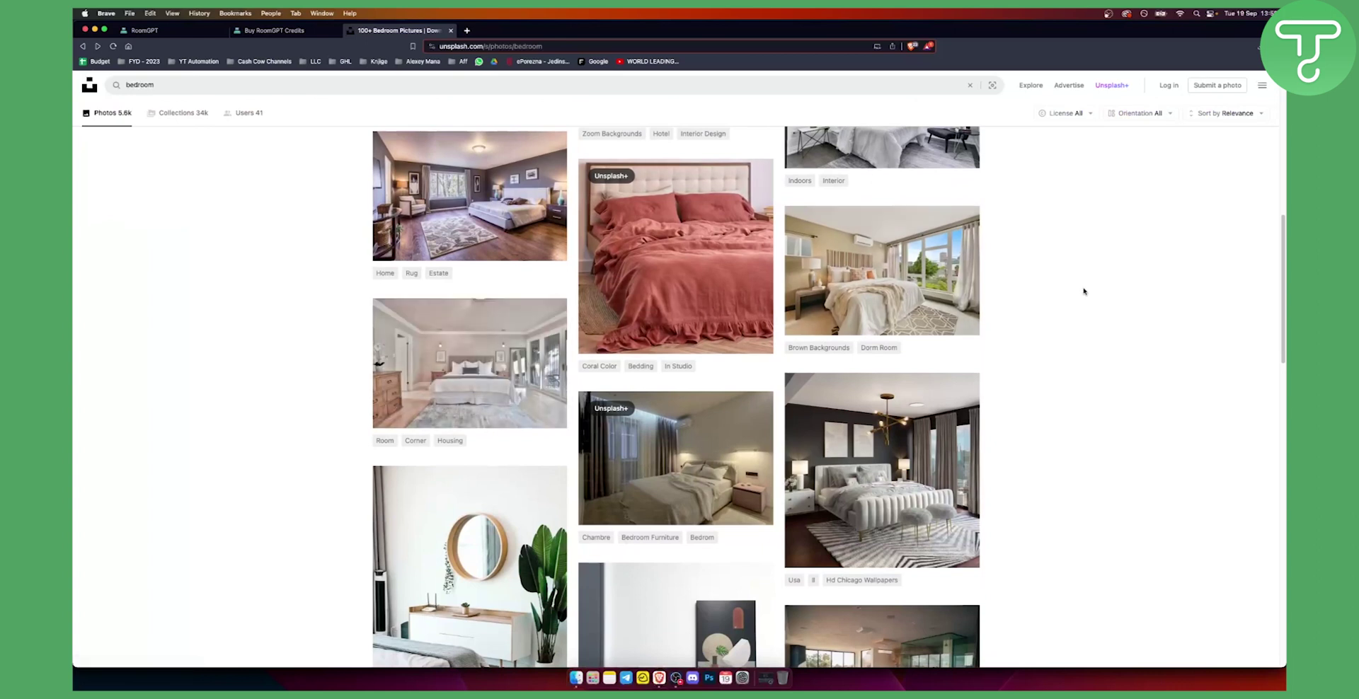
left_click(735, 464)
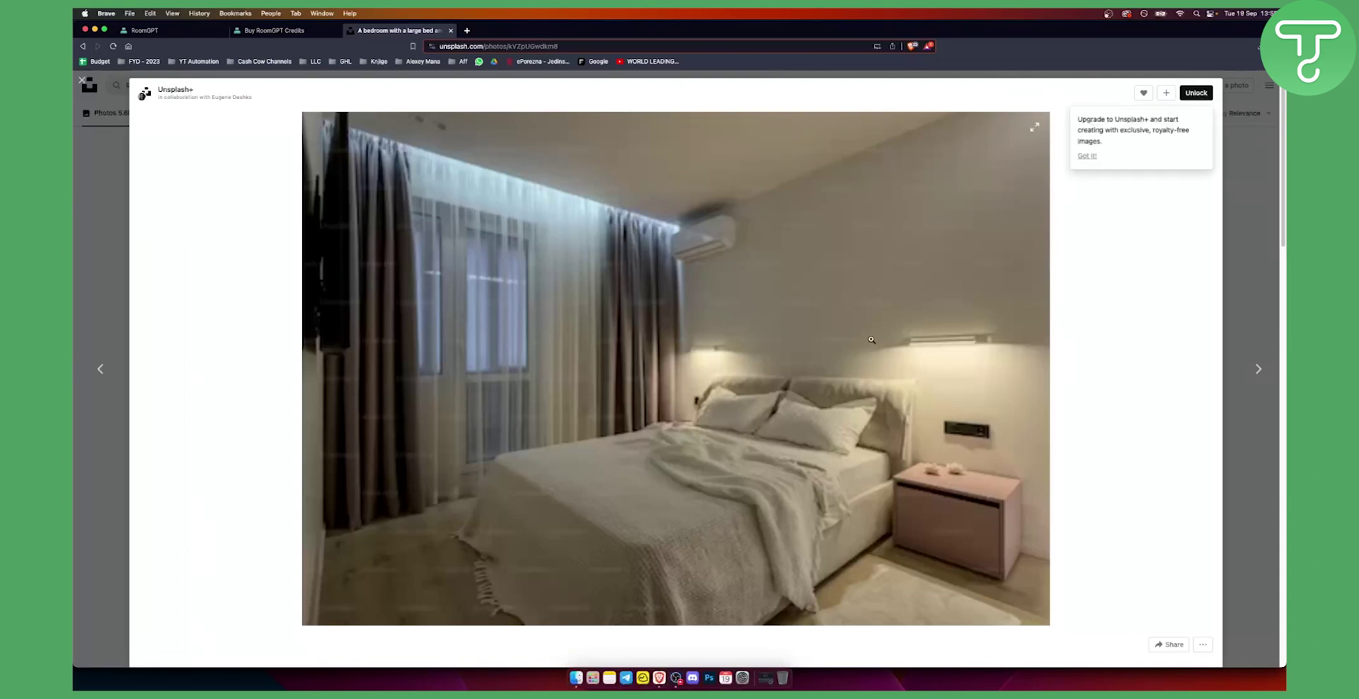
left_click(1240, 252)
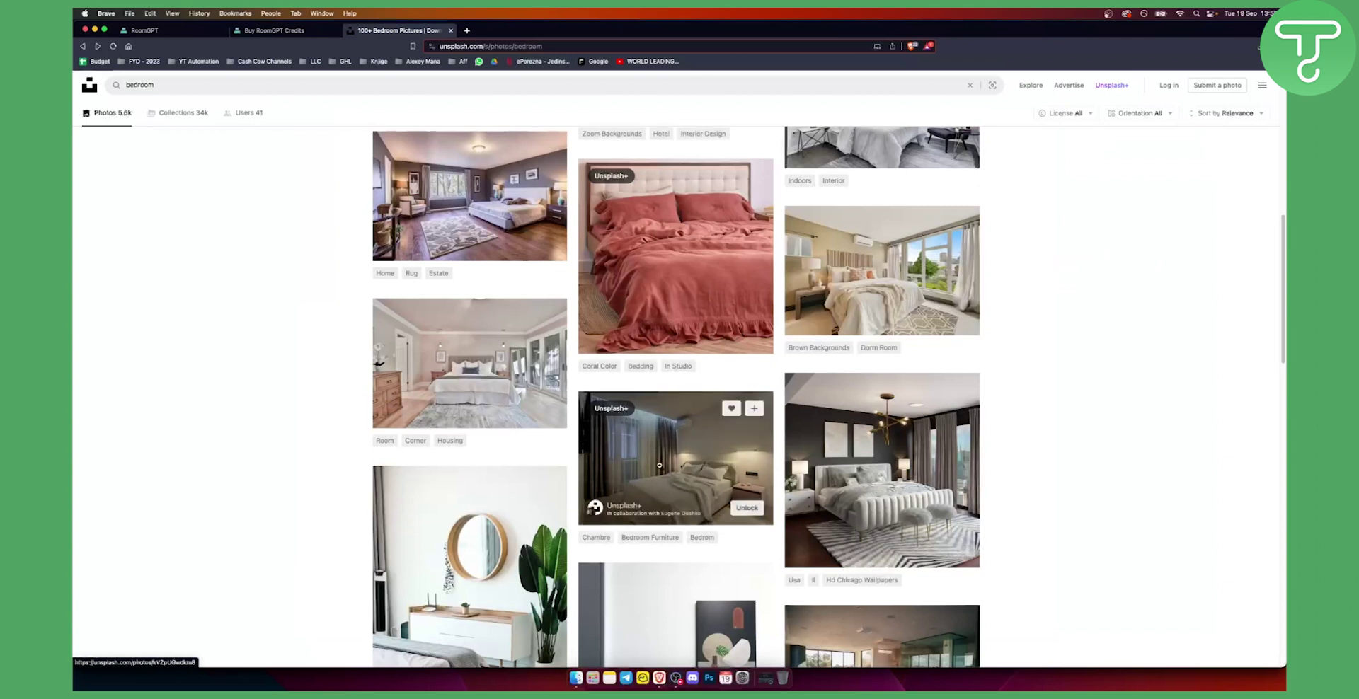
Step: Load more bedroom photos and scroll to the ceiling-fan bedroom with the green wall
scroll(623, 457, "down", 2)
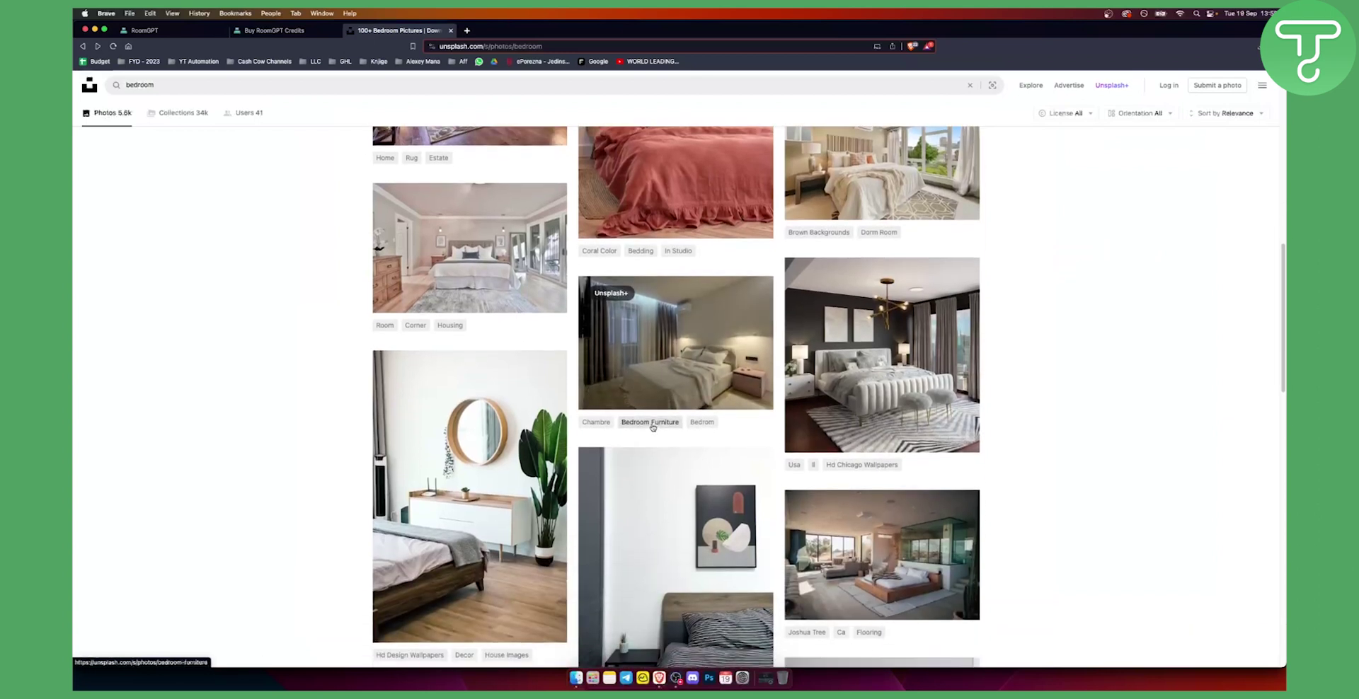
scroll(699, 376, "down", 15)
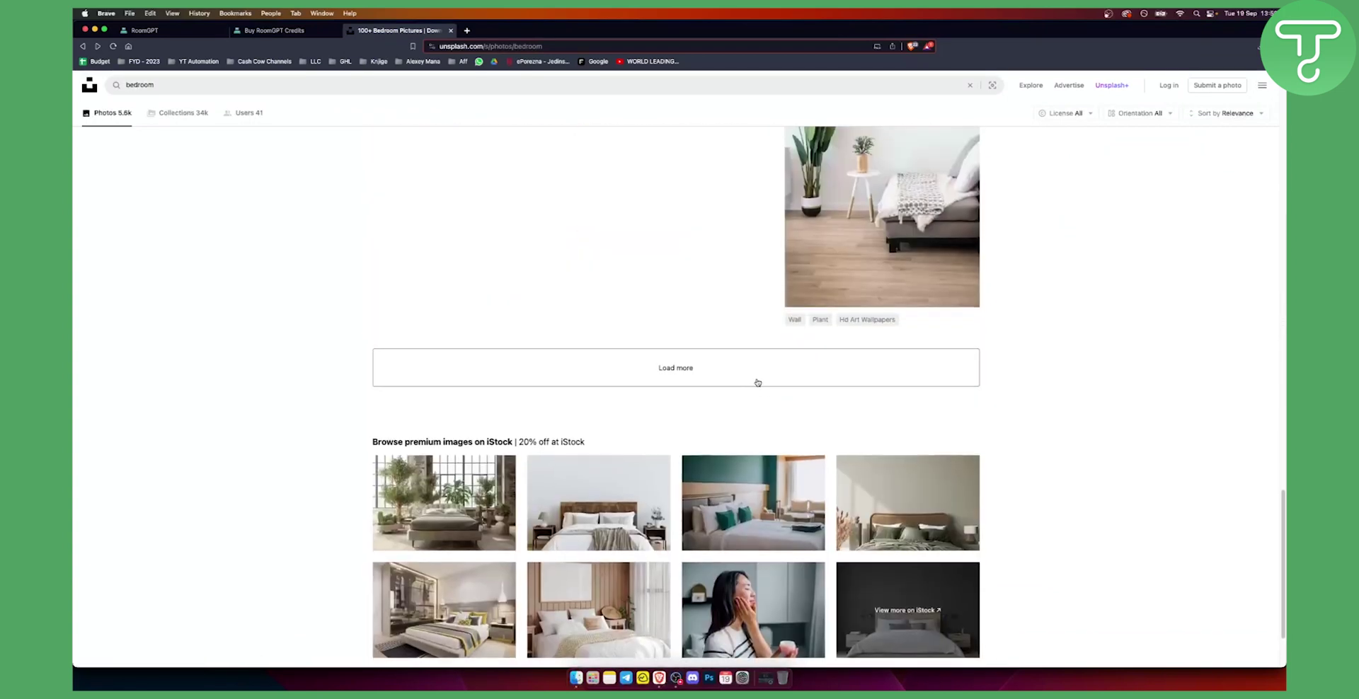
left_click(755, 382)
scroll(1041, 342, "down", 5)
scroll(1033, 341, "down", 2)
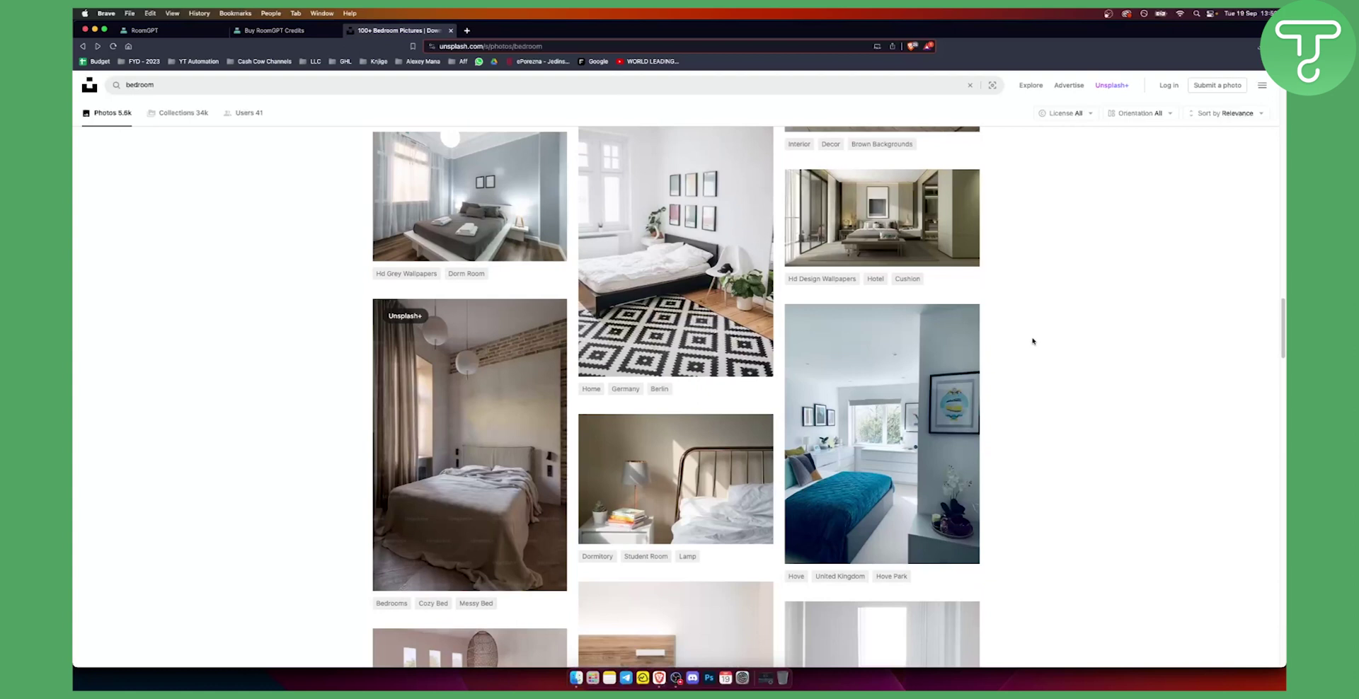
scroll(820, 371, "down", 3)
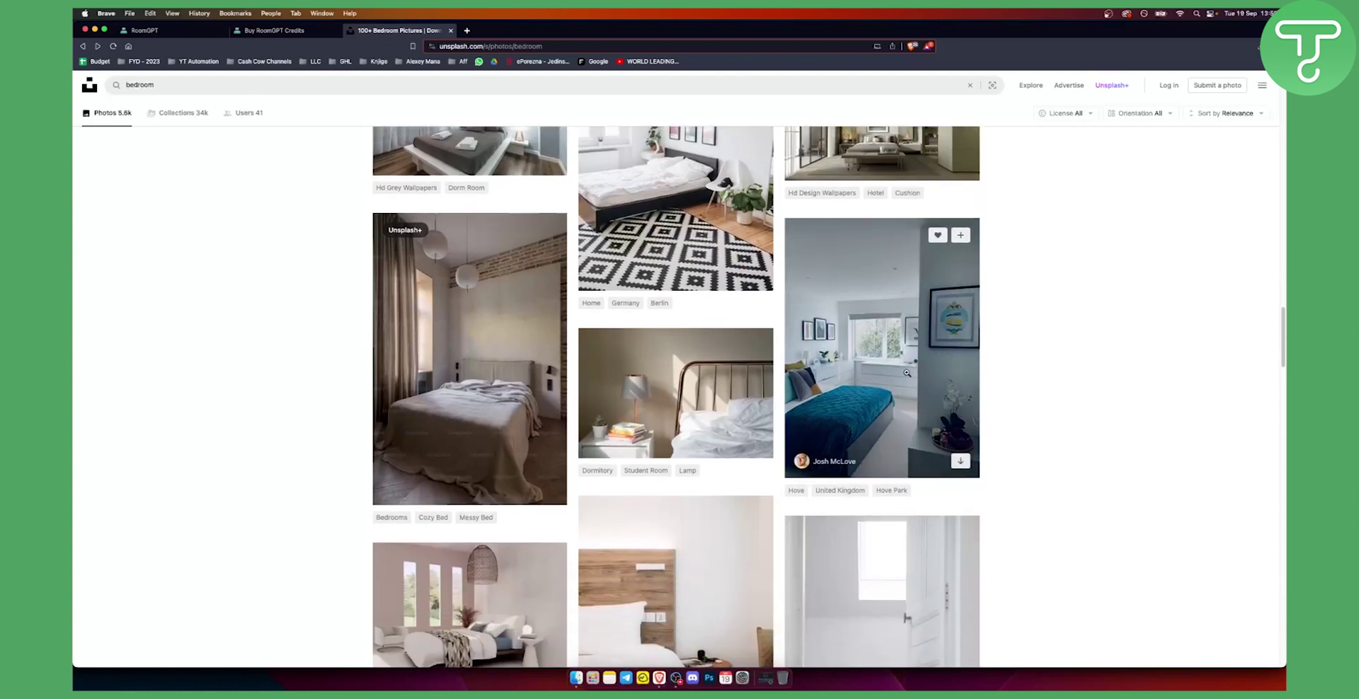
scroll(820, 371, "down", 3)
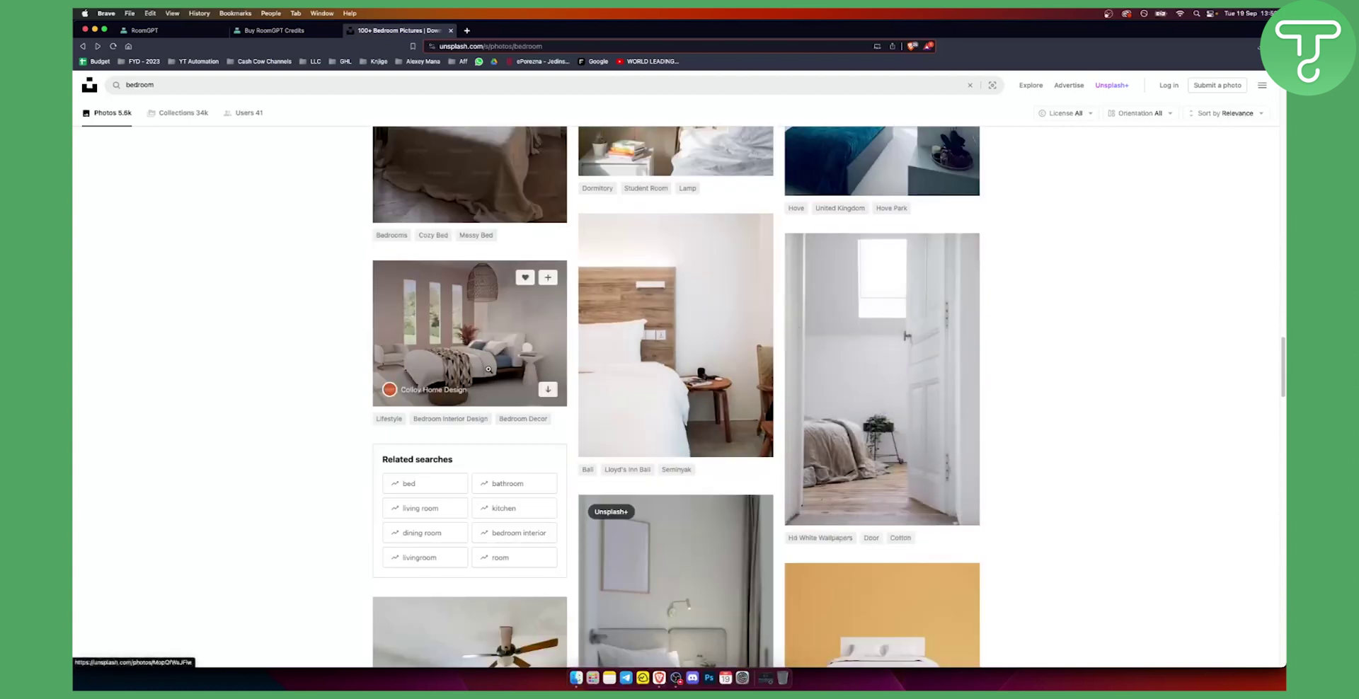
scroll(488, 368, "down", 7)
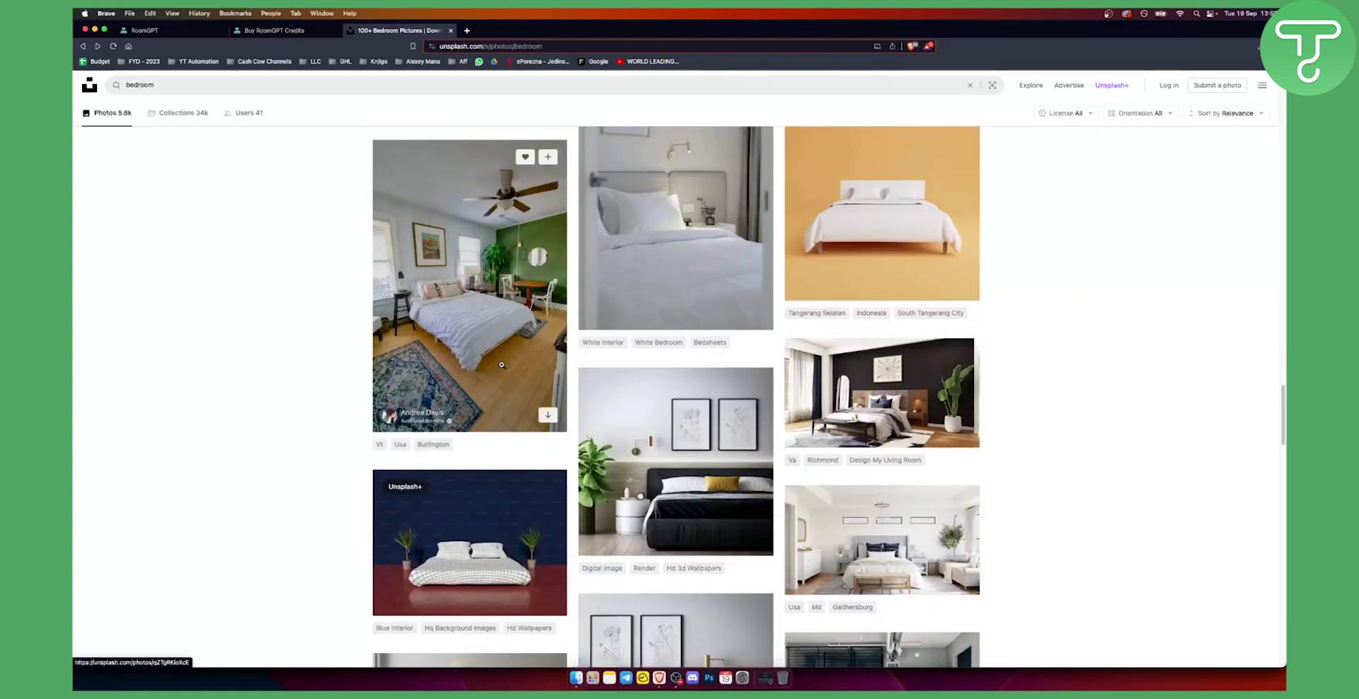
Step: Save the ceiling-fan bedroom photo as a 5.7 MB JPG and return to RoomGPT
left_click(549, 417)
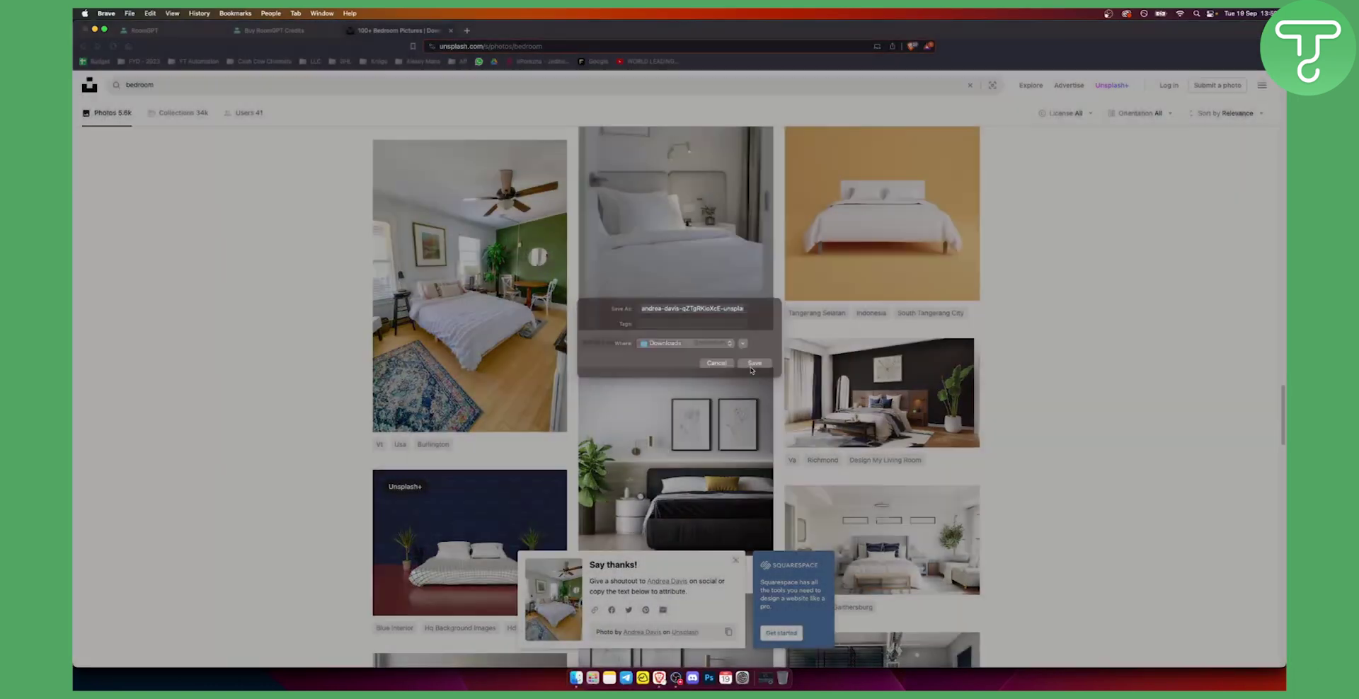
left_click(752, 368)
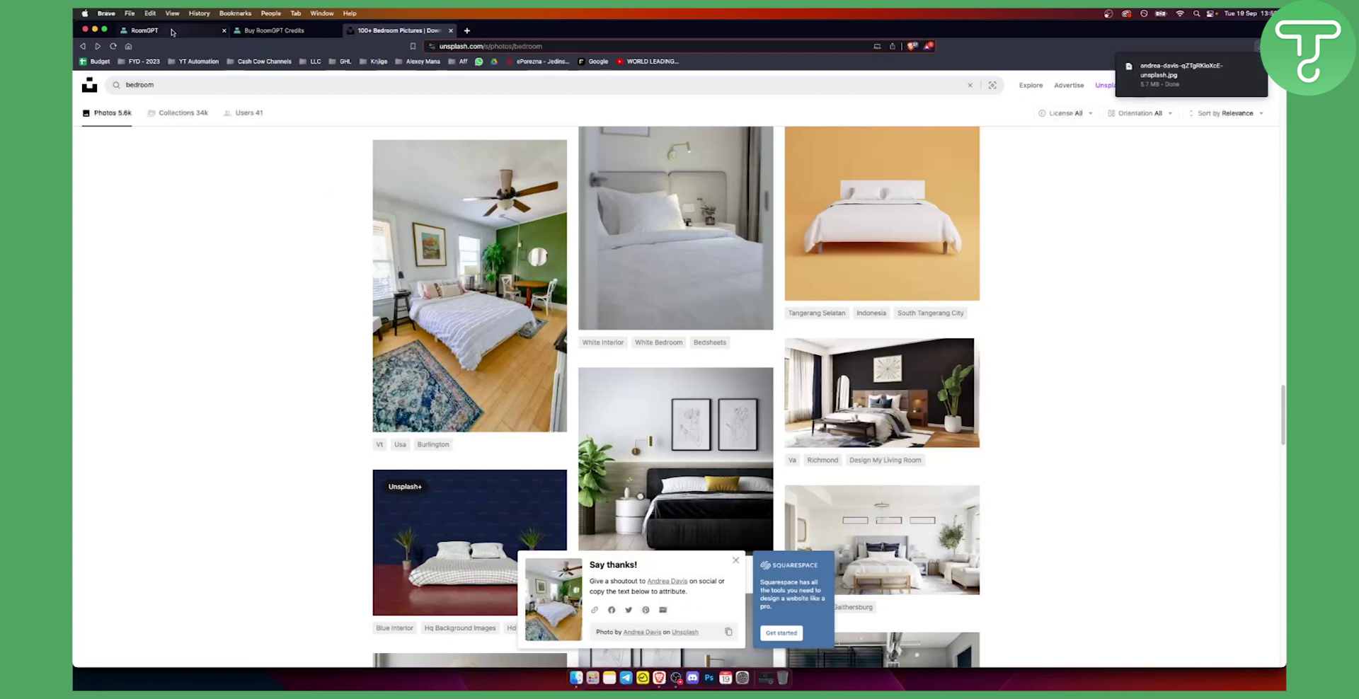
left_click(174, 31)
Step: Drag the downloaded bedroom photo from Recent downloads into the upload area and choose Bedroom as room type
left_click(1258, 46)
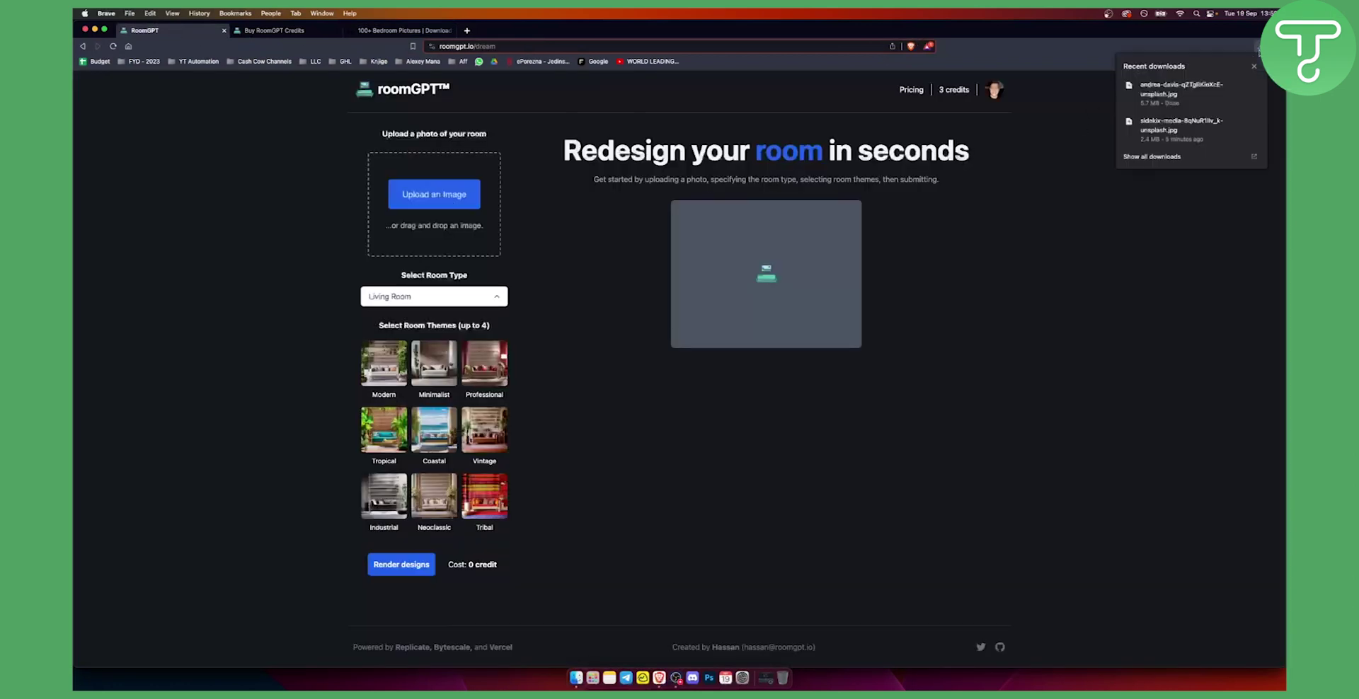
left_click_drag(1175, 91, 413, 212)
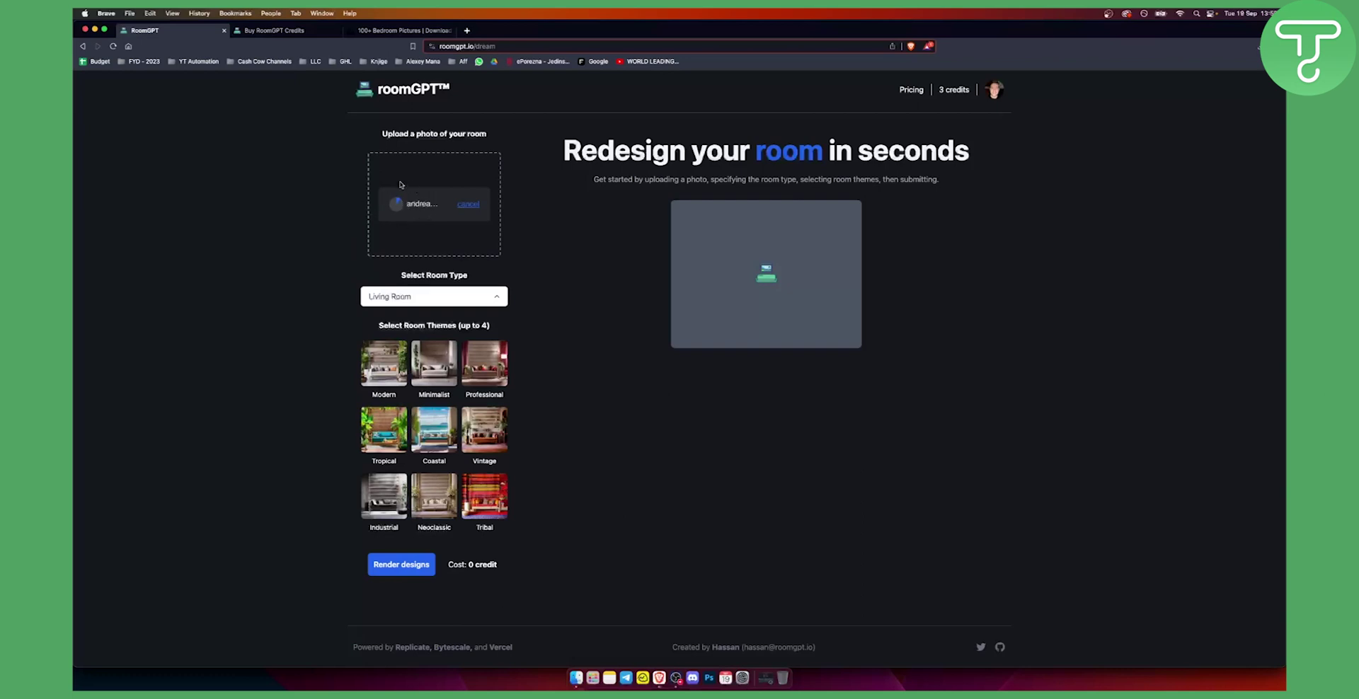
left_click(395, 298)
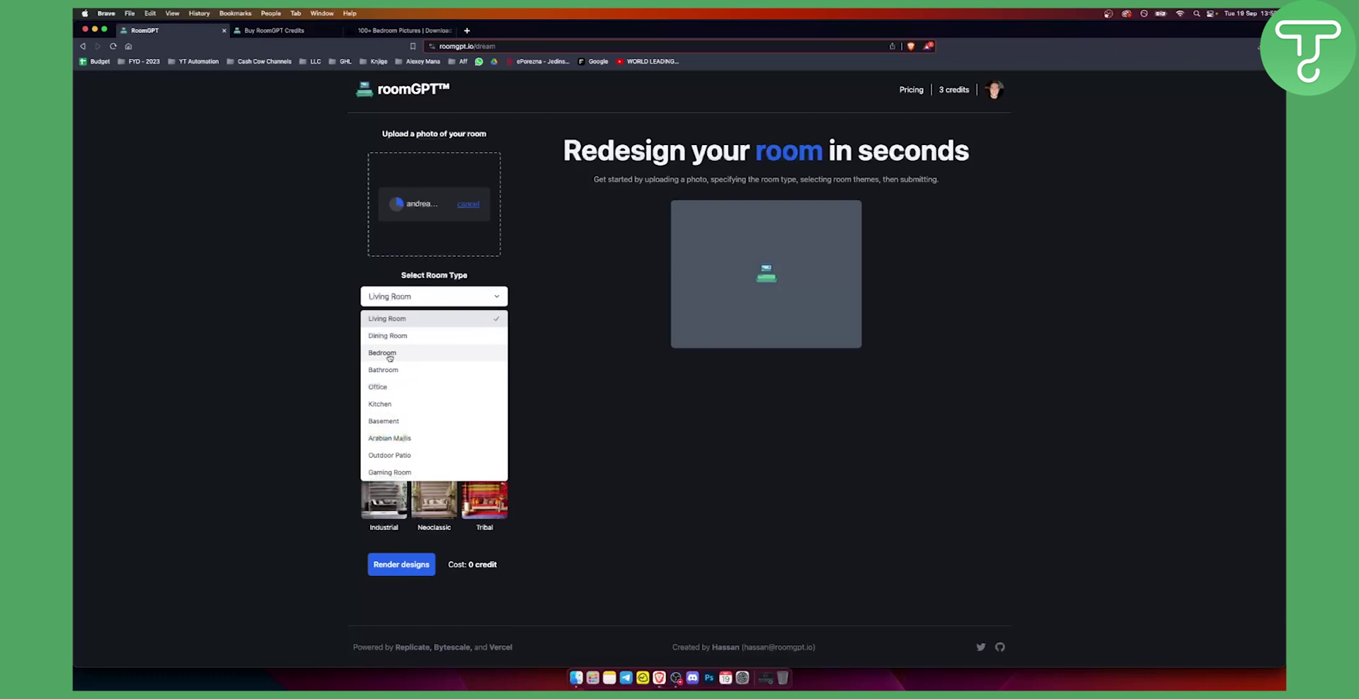
left_click(396, 356)
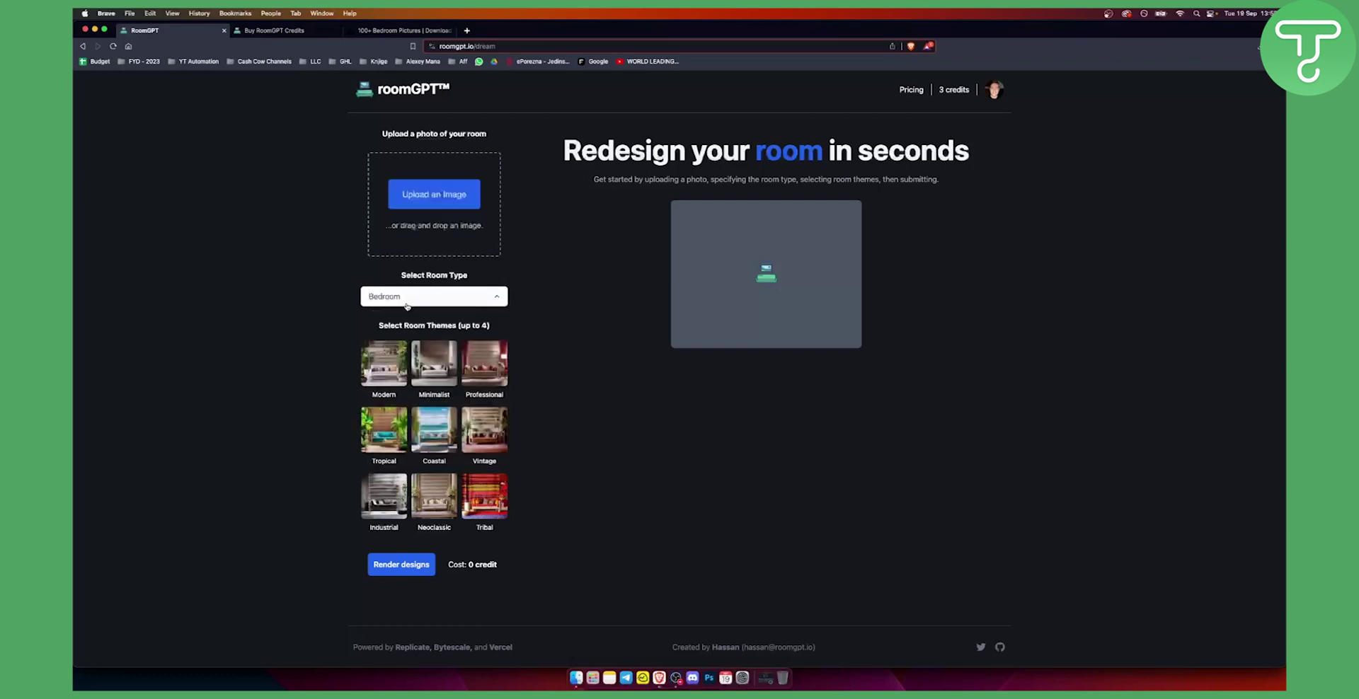
Step: Load the bedroom photo as the original room and add the Industrial, Coastal and Minimalist themes
left_click(438, 209)
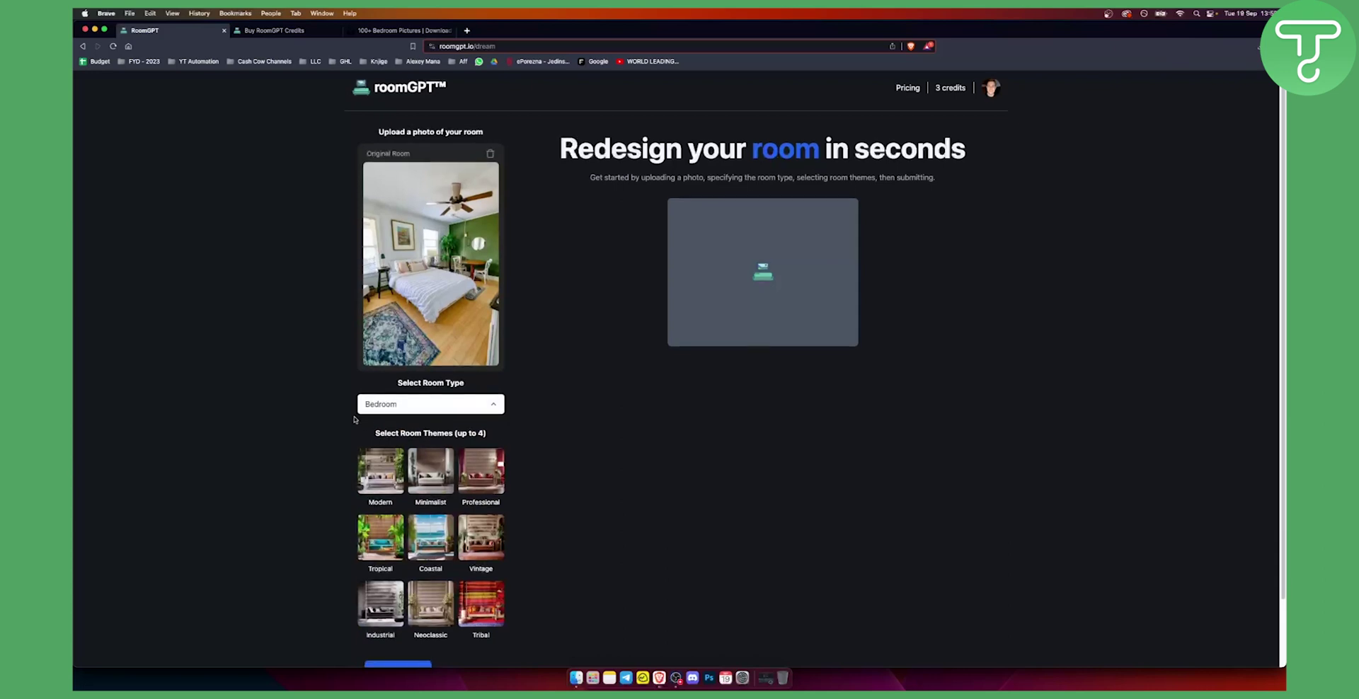
scroll(368, 453, "down", 1)
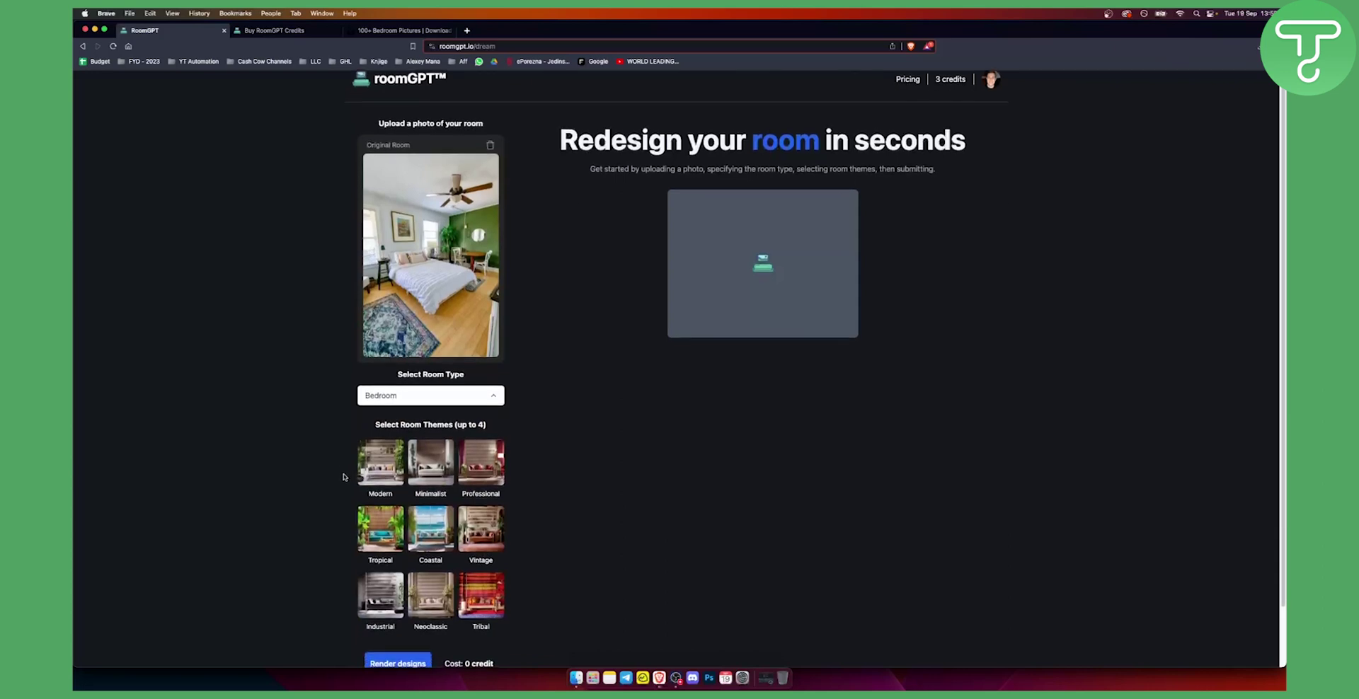
left_click(379, 587)
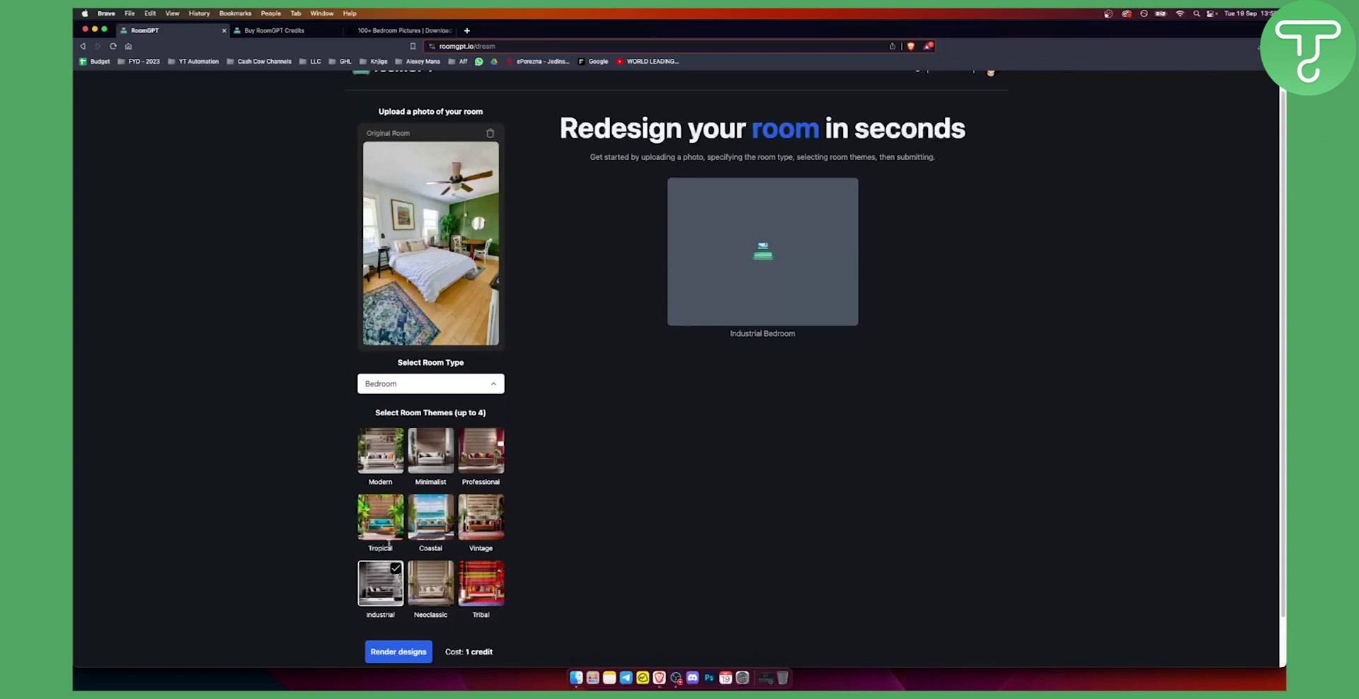
left_click(418, 538)
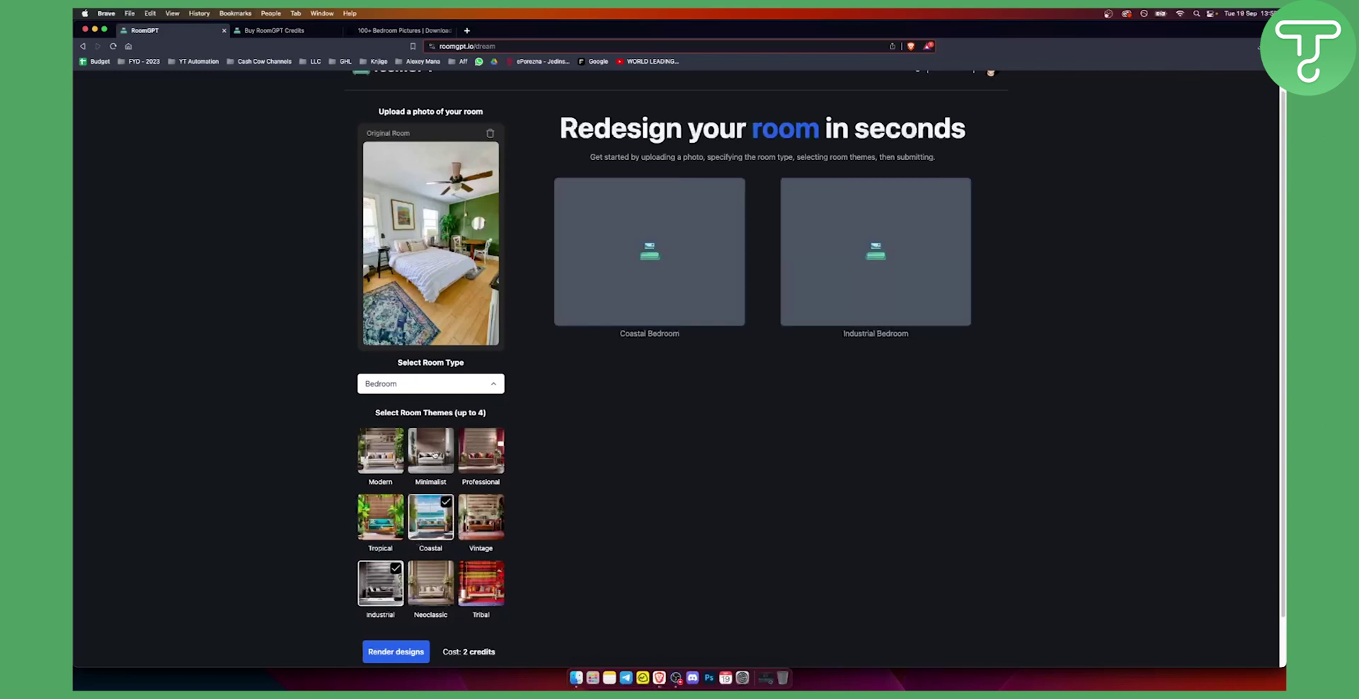
left_click(434, 455)
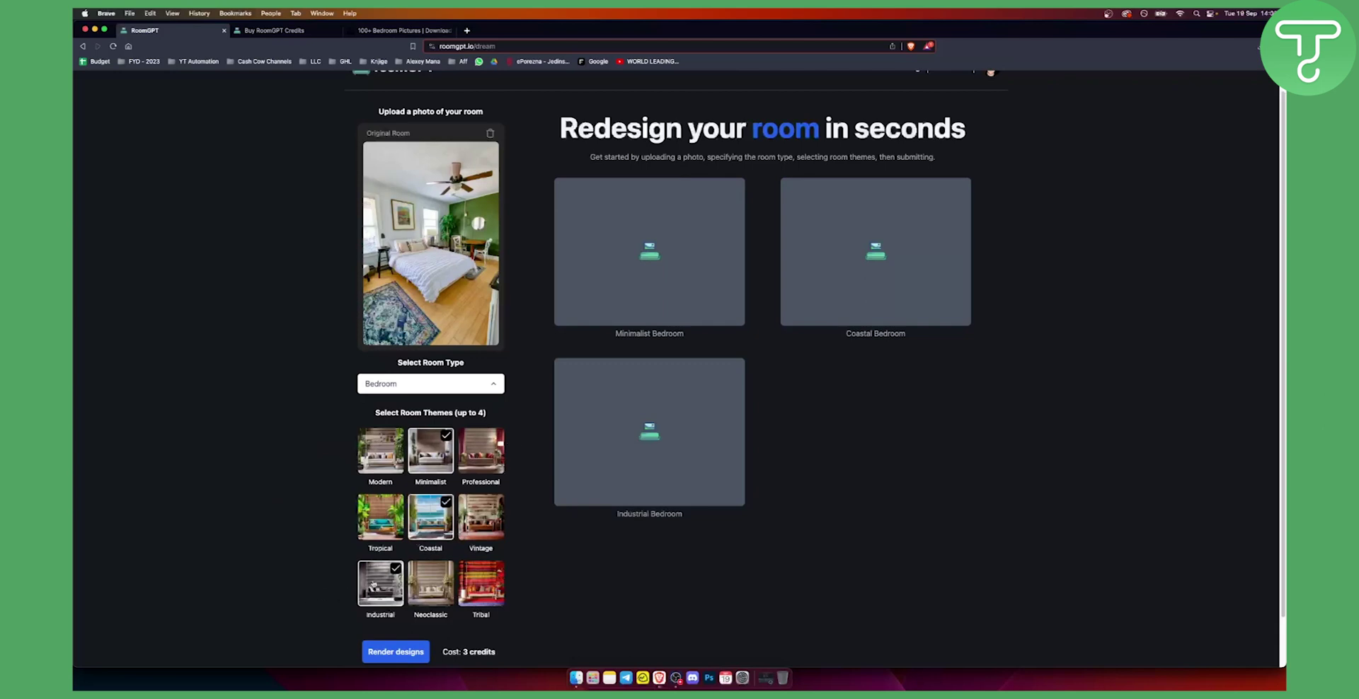
scroll(534, 500, "down", 1)
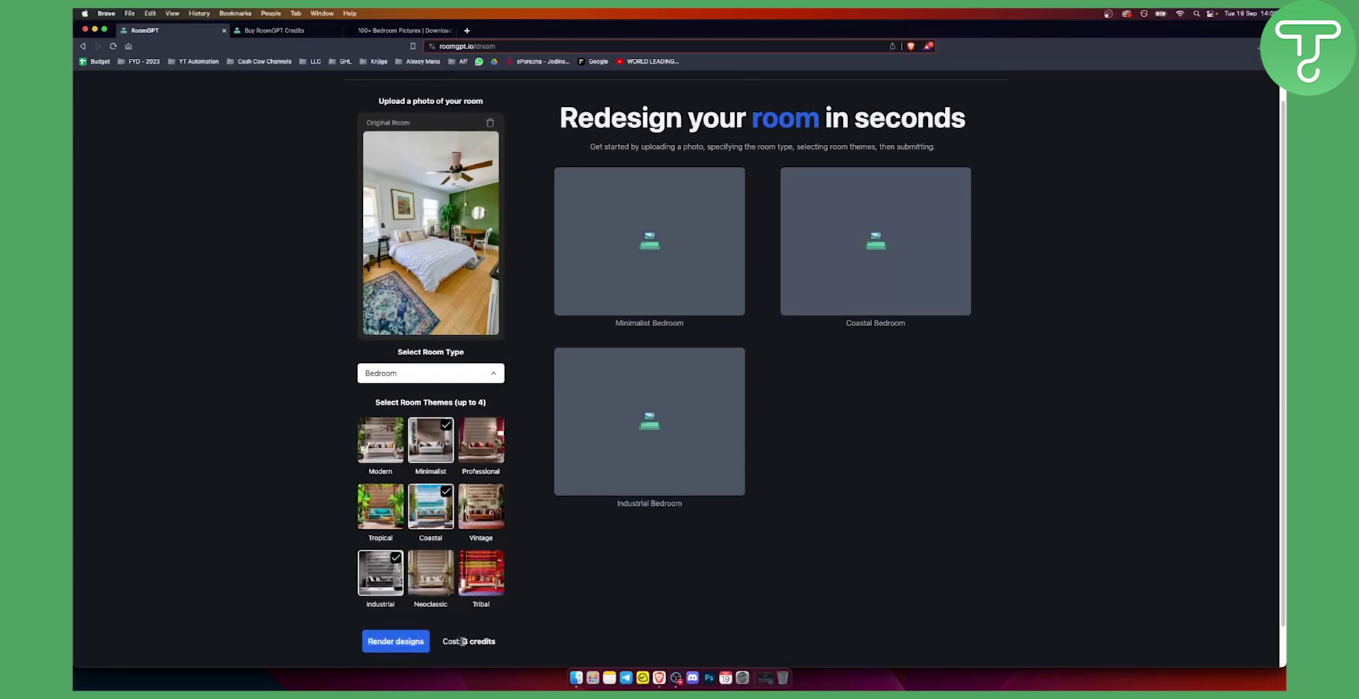
scroll(995, 206, "up", 2)
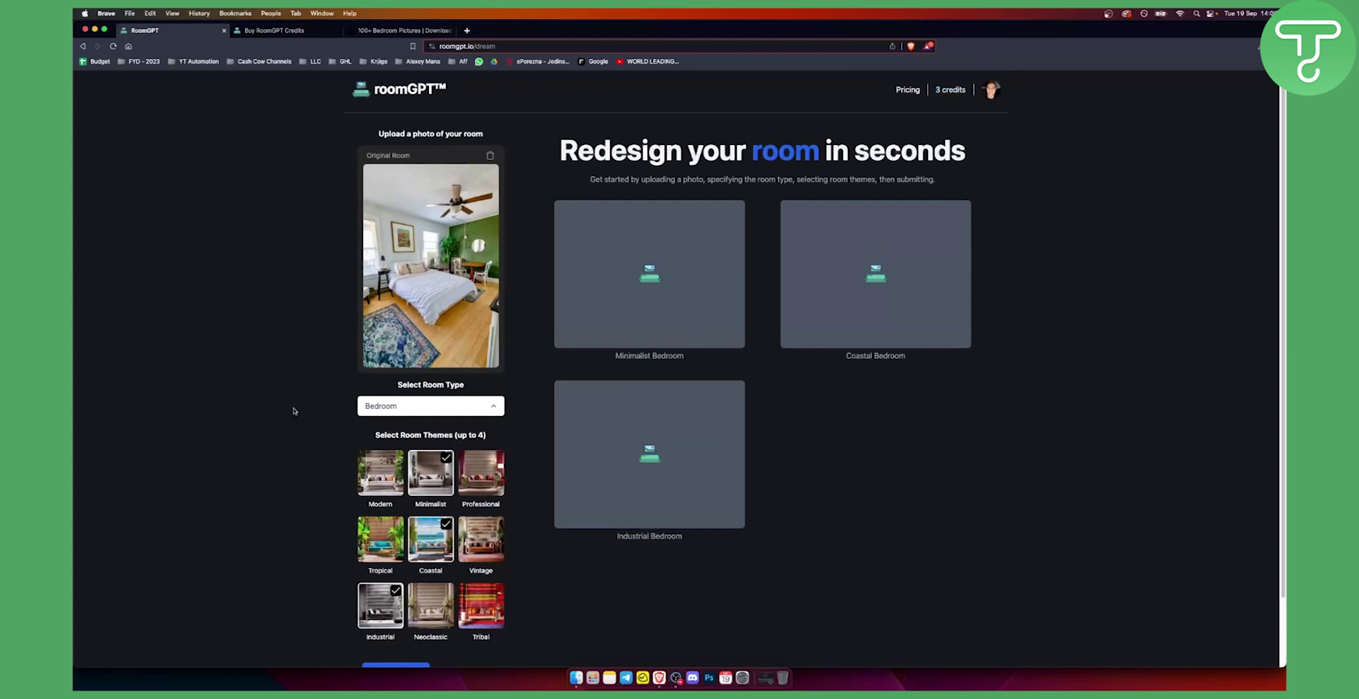
scroll(307, 408, "down", 2)
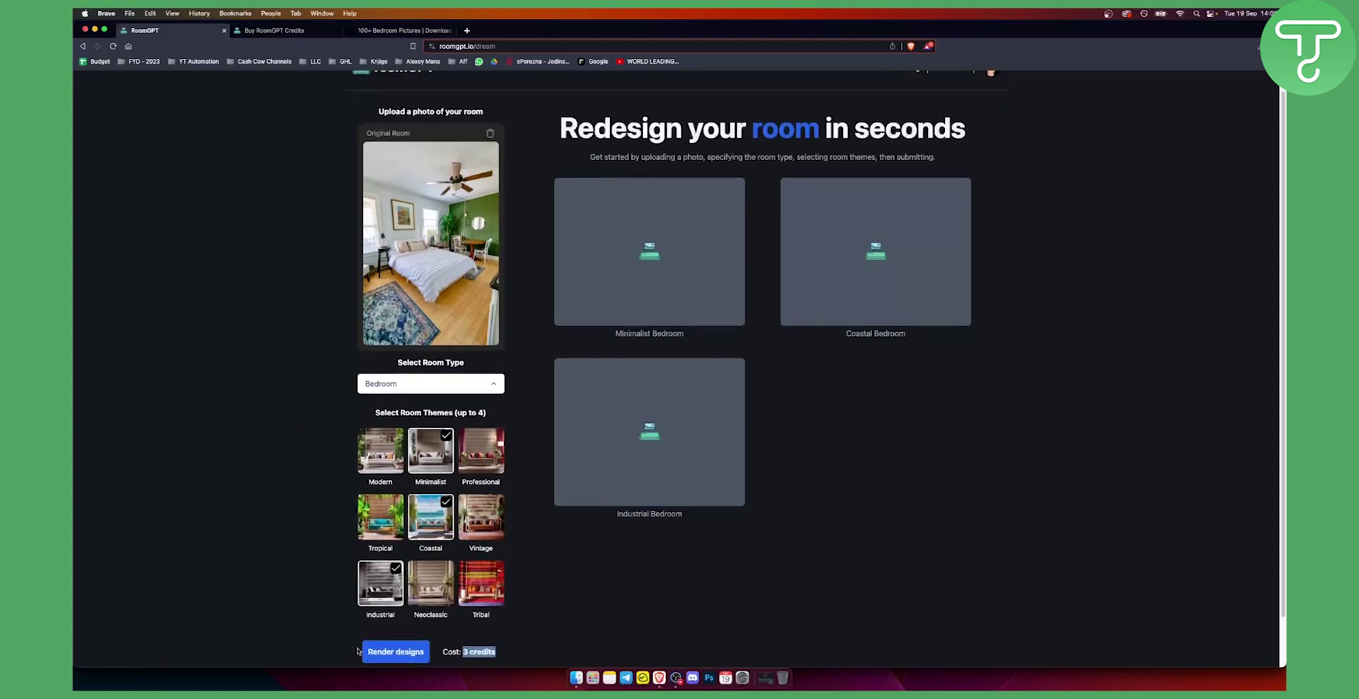
scroll(309, 309, "down", 1)
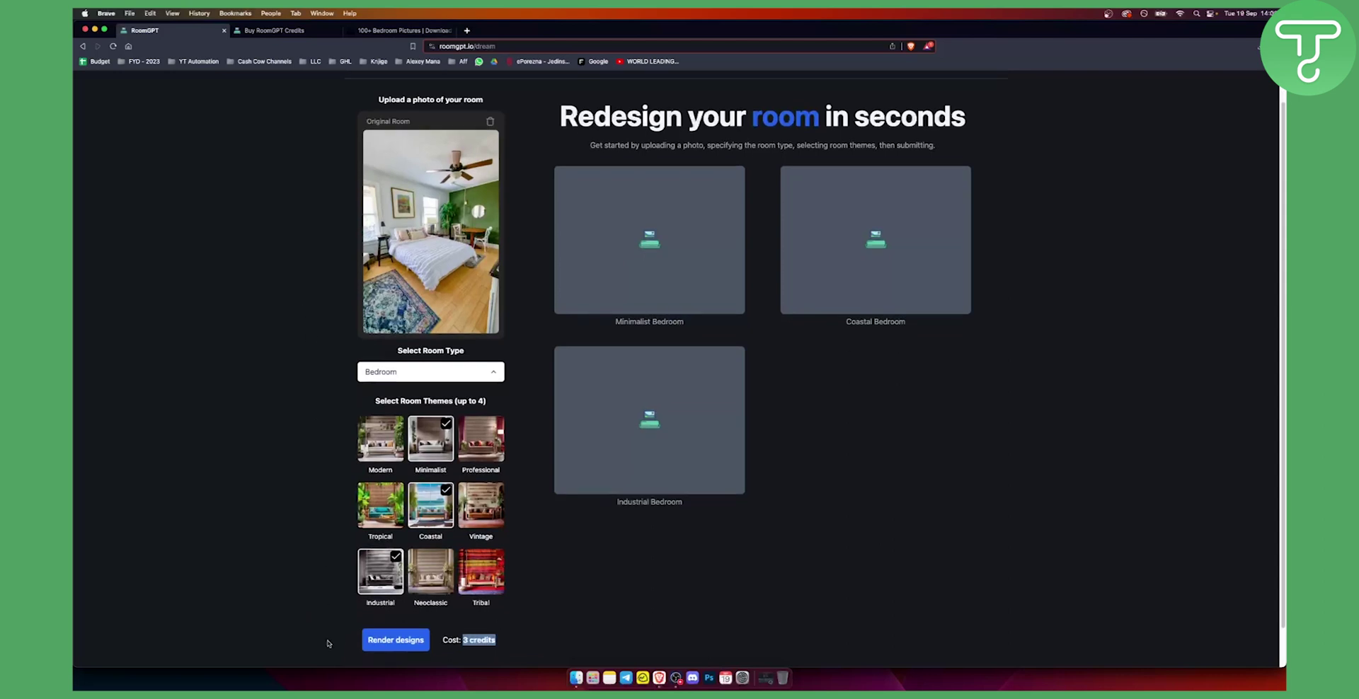
Step: Render the Minimalist, Coastal and Industrial bedroom designs, spending all 3 credits
left_click(385, 642)
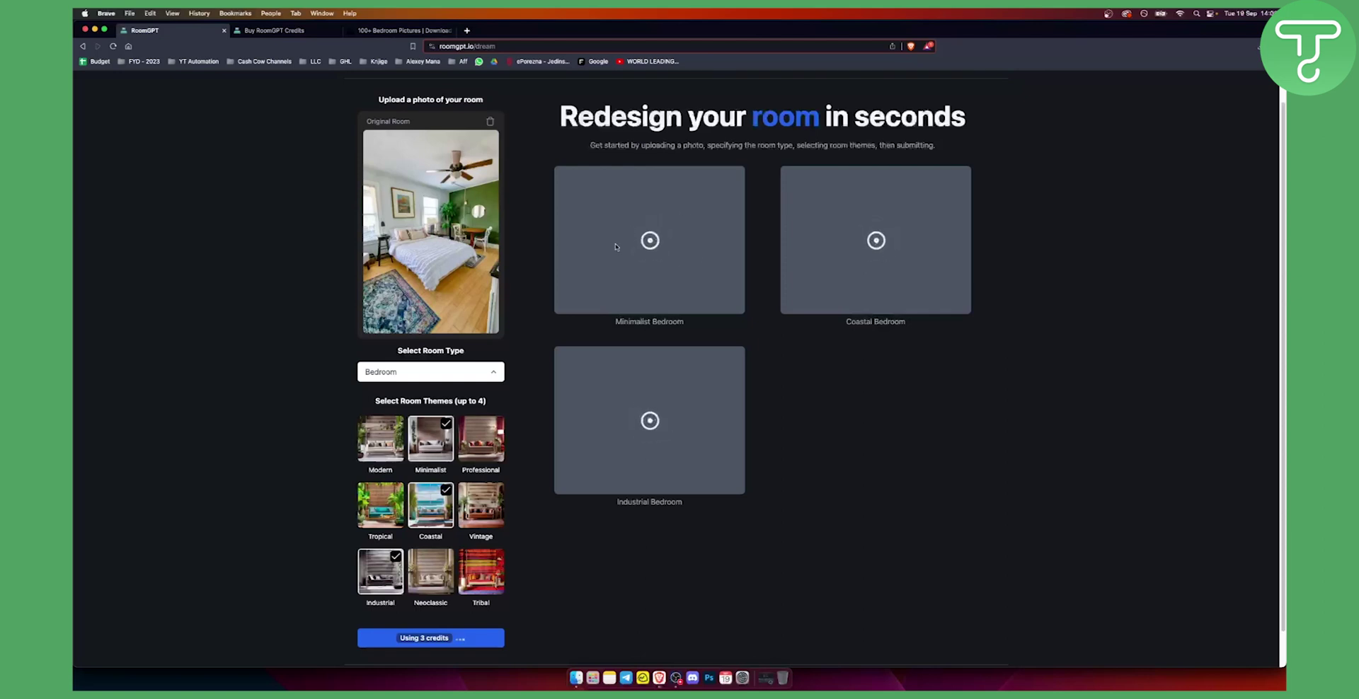
scroll(998, 239, "up", 1)
scroll(1044, 251, "up", 3)
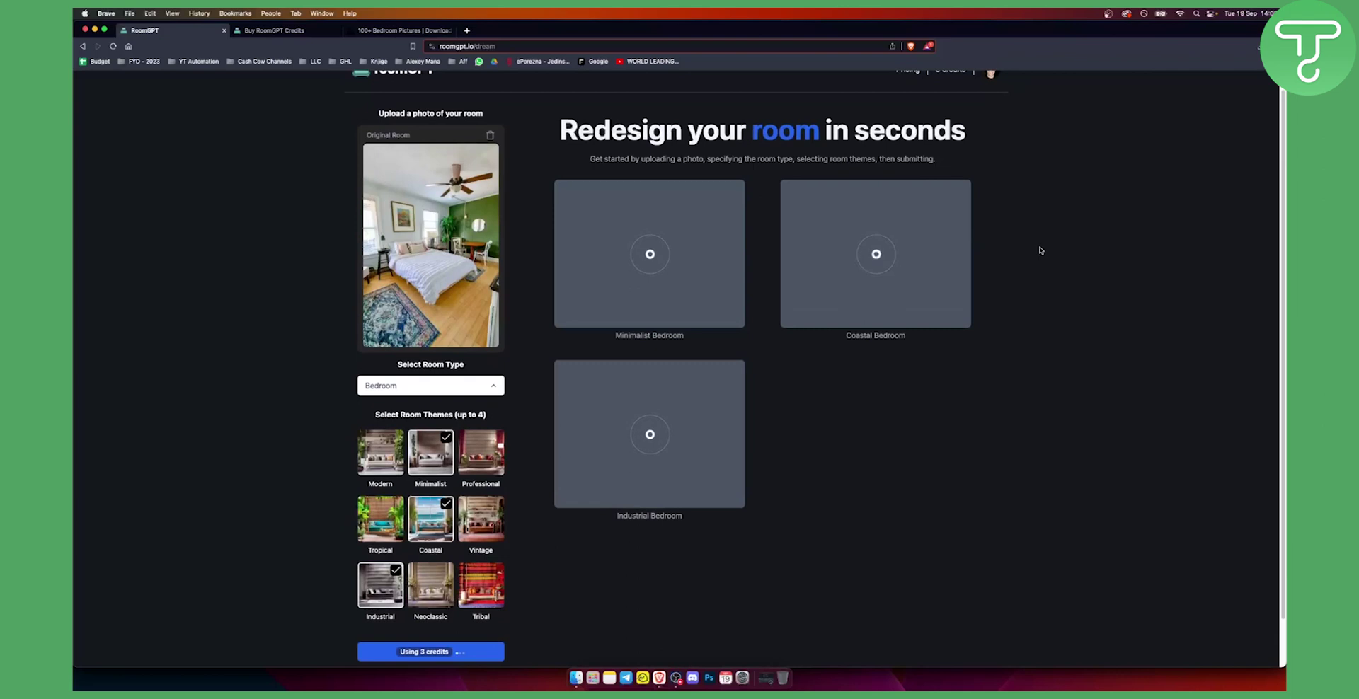